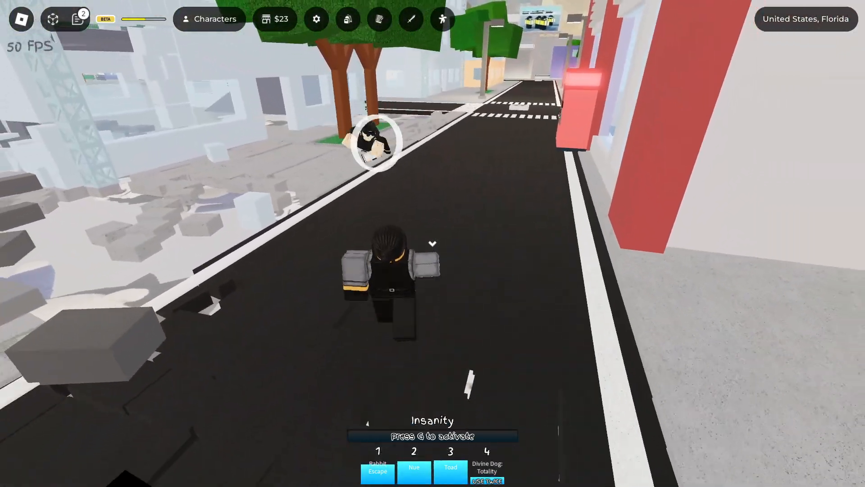
Walk the character around the plaza, then select the practice sword's Handle grip part.
{"action": "left_click", "coordinate": [433, 244]}
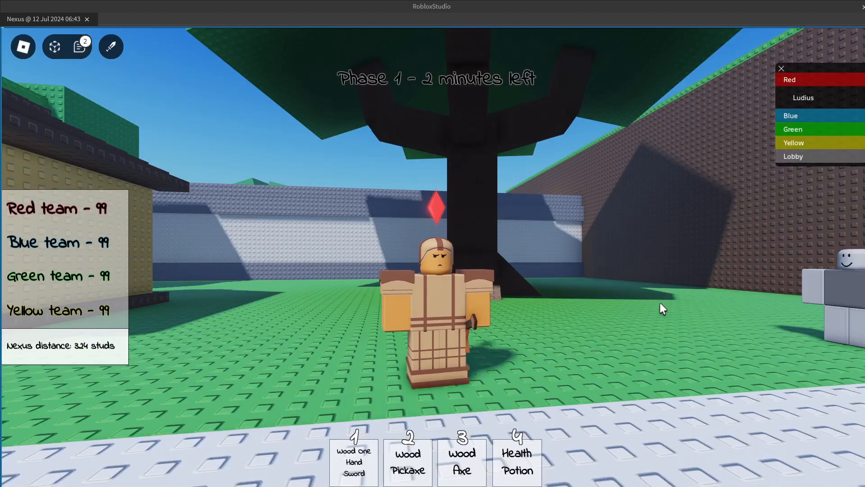
{"action": "key", "text": "w"}
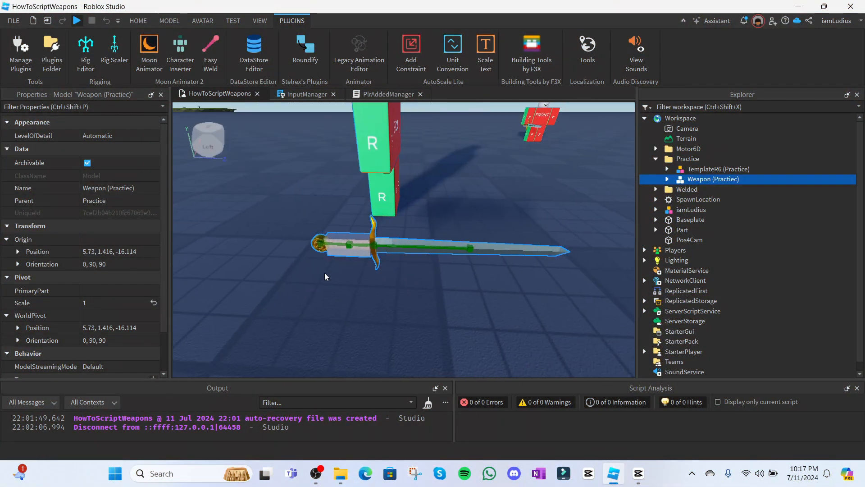
{"action": "scroll", "coordinate": [355, 266], "scroll_direction": "up", "scroll_amount": 4}
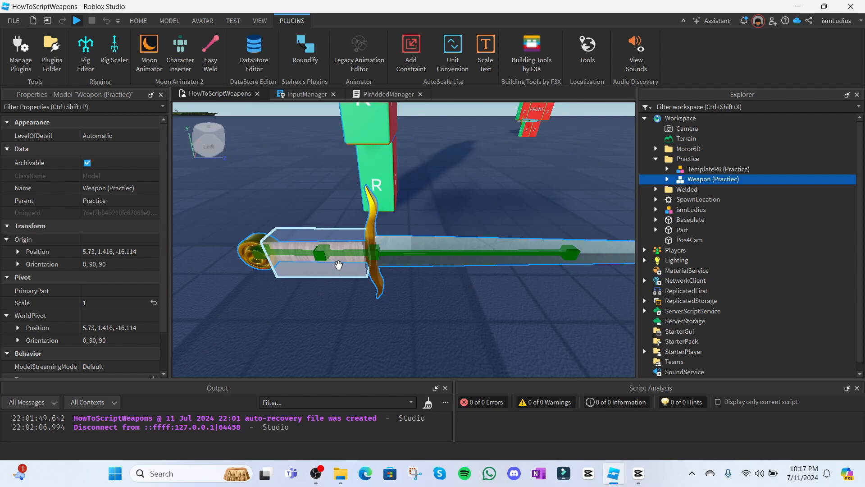
{"action": "left_click", "coordinate": [338, 265]}
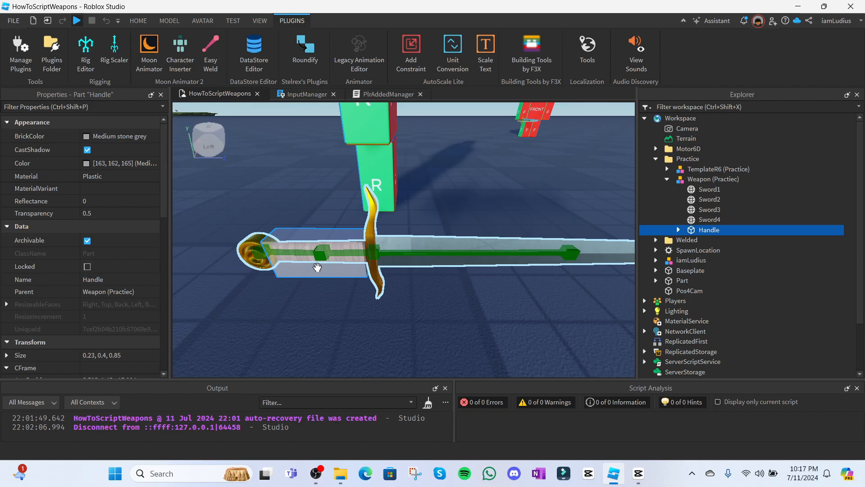
Inspect the Sword1 and Sword2 mesh parts and the Handle part in the Explorer.
{"action": "left_click", "coordinate": [707, 190]}
{"action": "left_click", "coordinate": [701, 200]}
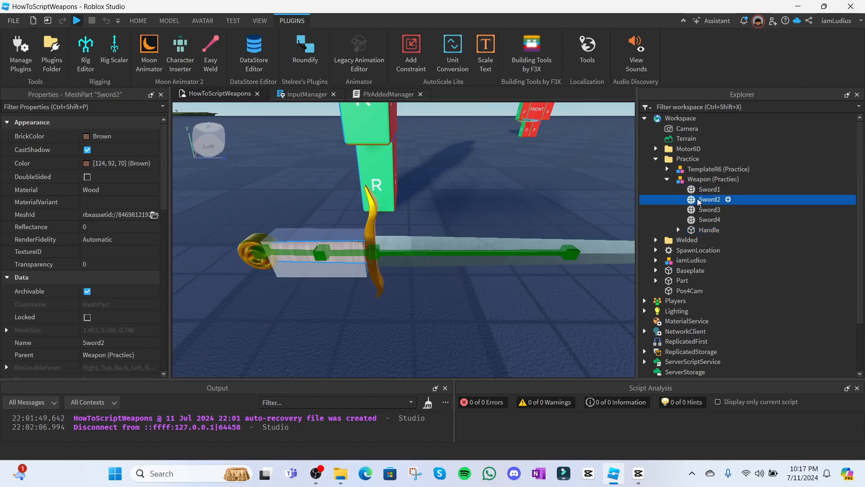
{"action": "left_click", "coordinate": [707, 230]}
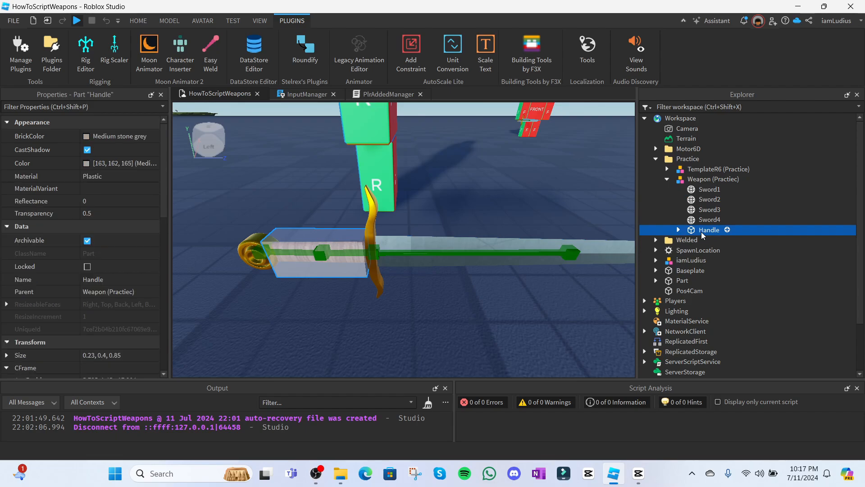
{"action": "left_click", "coordinate": [708, 189]}
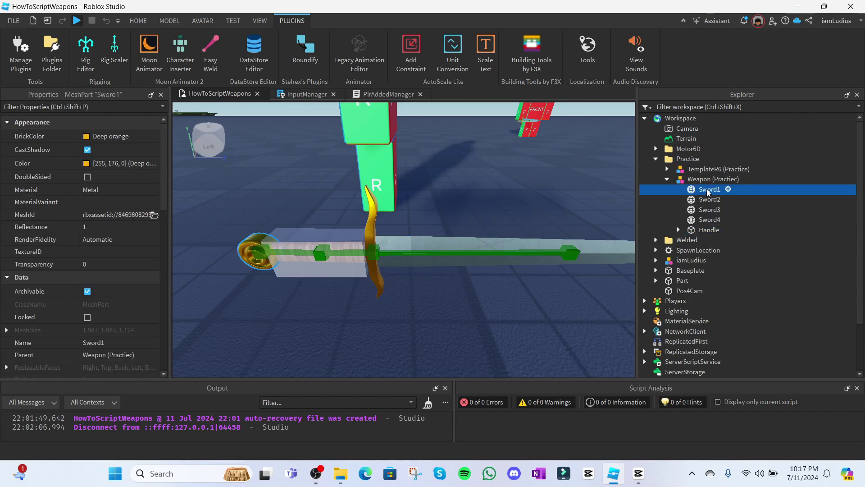
{"action": "left_click", "coordinate": [699, 201]}
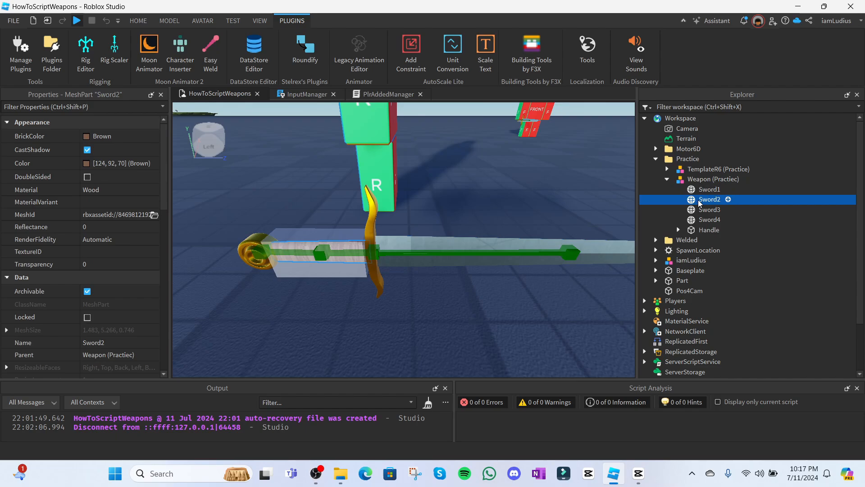
{"action": "left_click", "coordinate": [709, 231]}
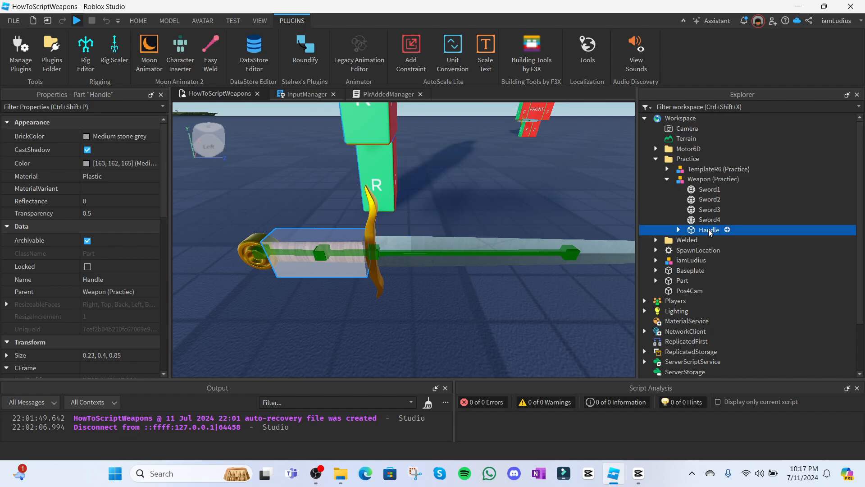
Expand Handle to show its weld constraints and check the Anchored setting of the sword meshes.
{"action": "left_click", "coordinate": [679, 230]}
{"action": "left_click", "coordinate": [59, 103]}
{"action": "type", "text": "can"}
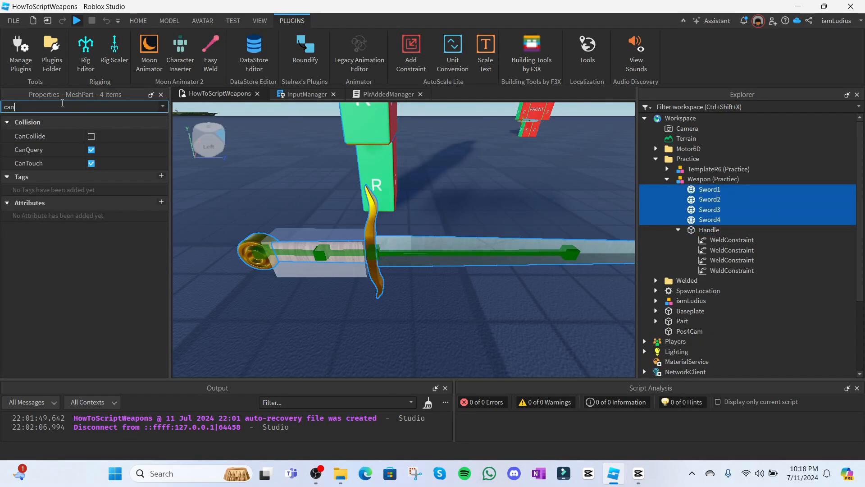
{"action": "key", "text": "ctrl+a"}
{"action": "type", "text": "anch"}
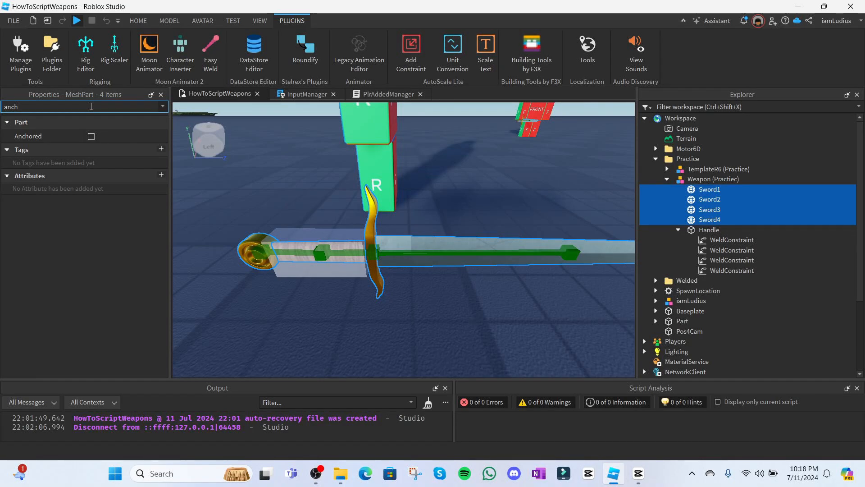
{"action": "key", "text": "ctrl+a"}
{"action": "key", "text": "BackSpace"}
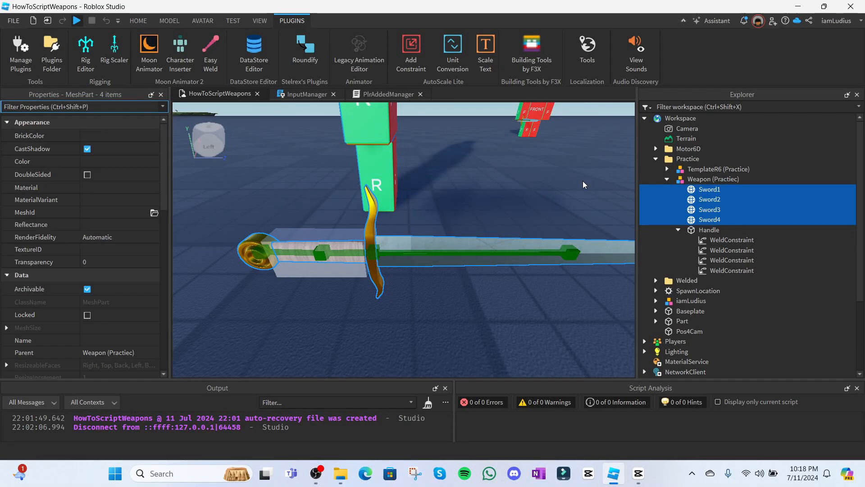
Select all four weld constraints, then return to the Handle part's properties.
{"action": "left_click", "coordinate": [731, 240]}
{"action": "left_click", "coordinate": [732, 270], "text": "shift"}
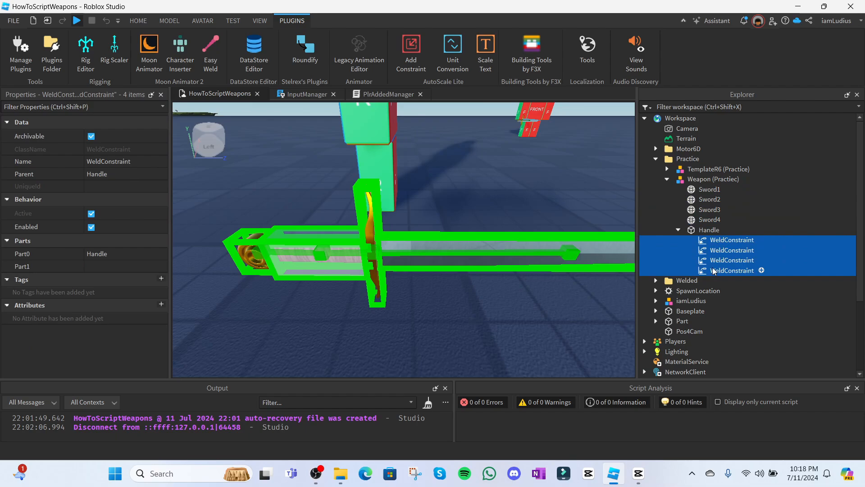
{"action": "left_click", "coordinate": [708, 230]}
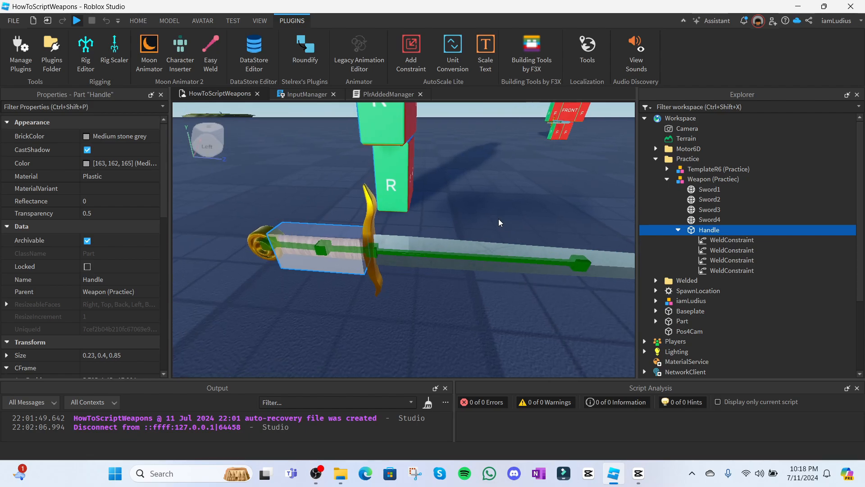
{"action": "scroll", "coordinate": [498, 218], "scroll_direction": "down", "scroll_amount": 5}
Play the welded R6 rig's animation in Moon Animator, watch the sword follow, then close the animator.
{"action": "right_click_drag", "start_coordinate": [497, 218], "coordinate": [497, 219]}
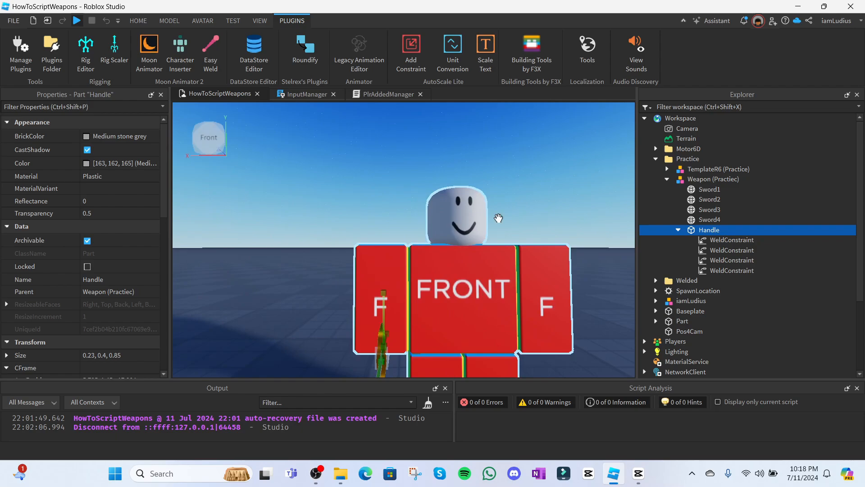
{"action": "scroll", "coordinate": [498, 218], "scroll_direction": "down", "scroll_amount": 5}
{"action": "left_click", "coordinate": [498, 218]}
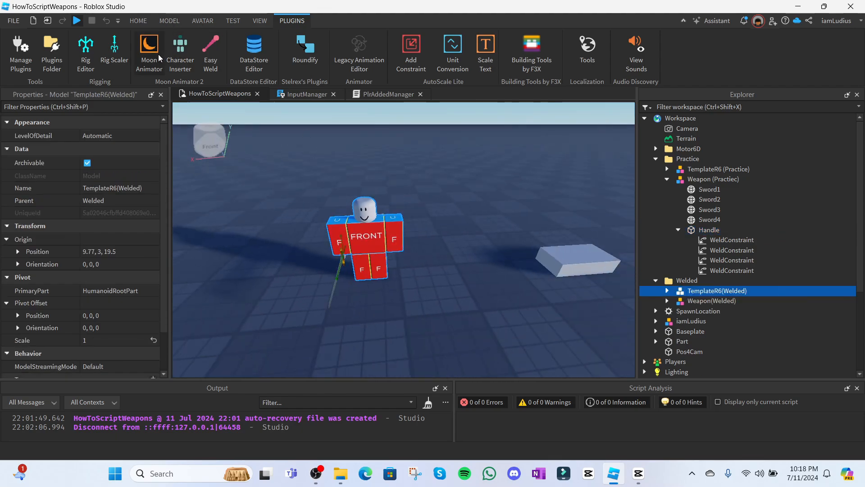
{"action": "left_click", "coordinate": [153, 51]}
{"action": "left_click_drag", "start_coordinate": [389, 131], "coordinate": [374, 330]}
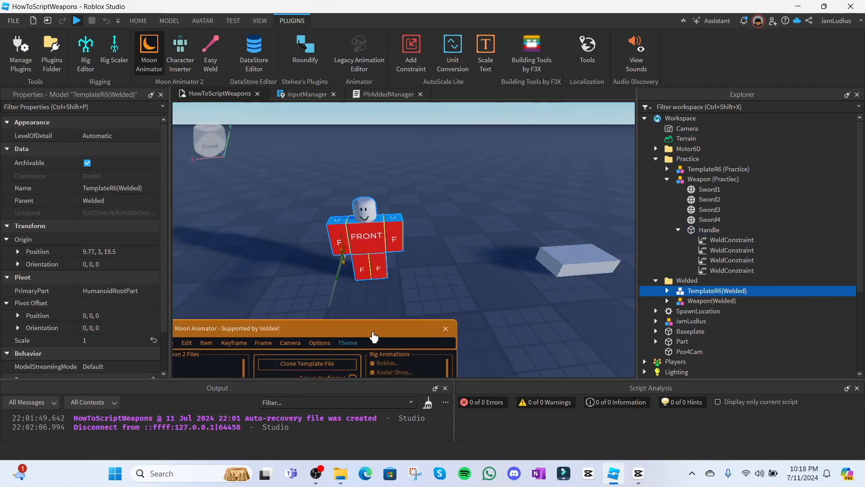
{"action": "right_click_drag", "start_coordinate": [426, 270], "coordinate": [458, 262]}
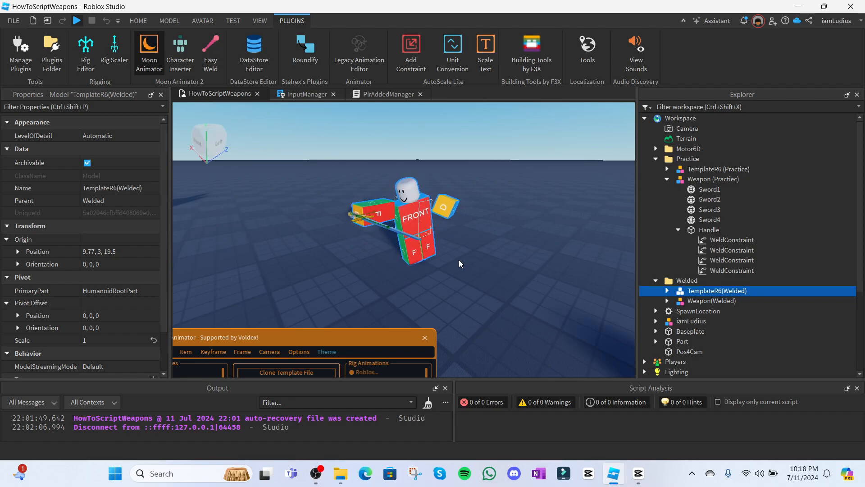
{"action": "left_click", "coordinate": [426, 343]}
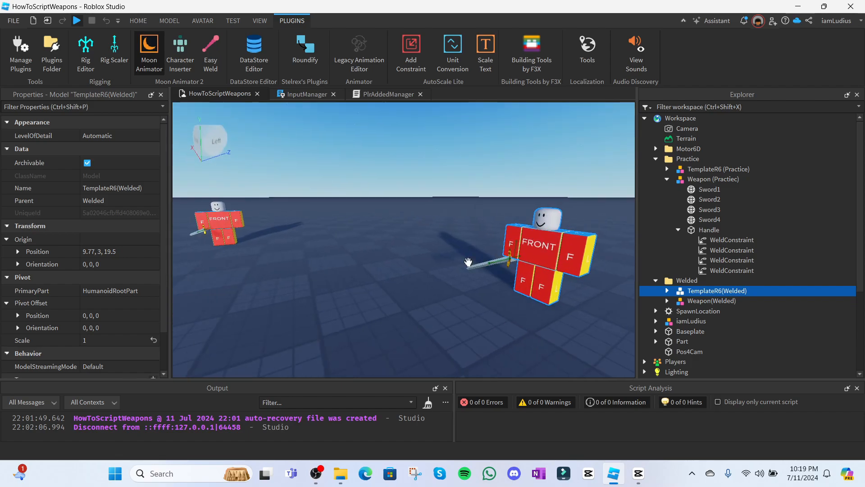
Play the Thrust animation on the Motor6D rig in Moon Animator, then close the animator.
{"action": "left_click", "coordinate": [390, 230]}
{"action": "right_click_drag", "start_coordinate": [391, 229], "coordinate": [392, 203]}
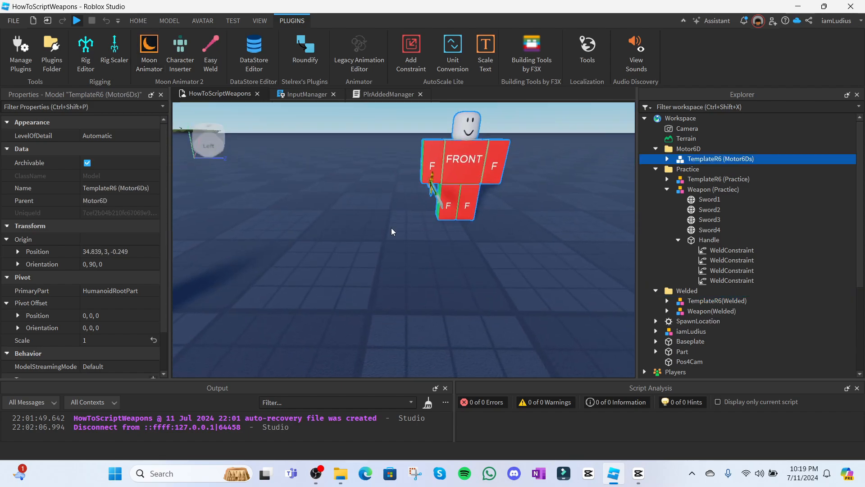
{"action": "left_click", "coordinate": [149, 54]}
{"action": "left_click_drag", "start_coordinate": [381, 215], "coordinate": [209, 178]}
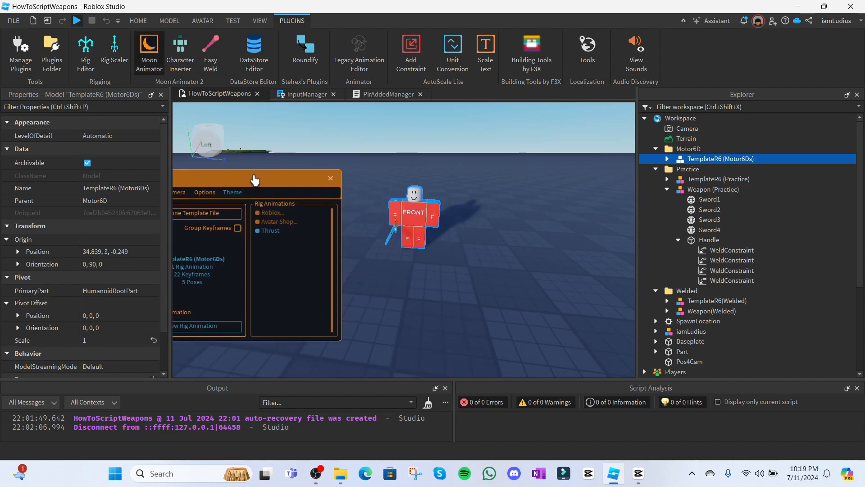
{"action": "mouse_move", "coordinate": [406, 203]}
{"action": "right_mouse_down"}
{"action": "mouse_move", "coordinate": [421, 183]}
{"action": "mouse_move", "coordinate": [367, 203]}
{"action": "right_mouse_up"}
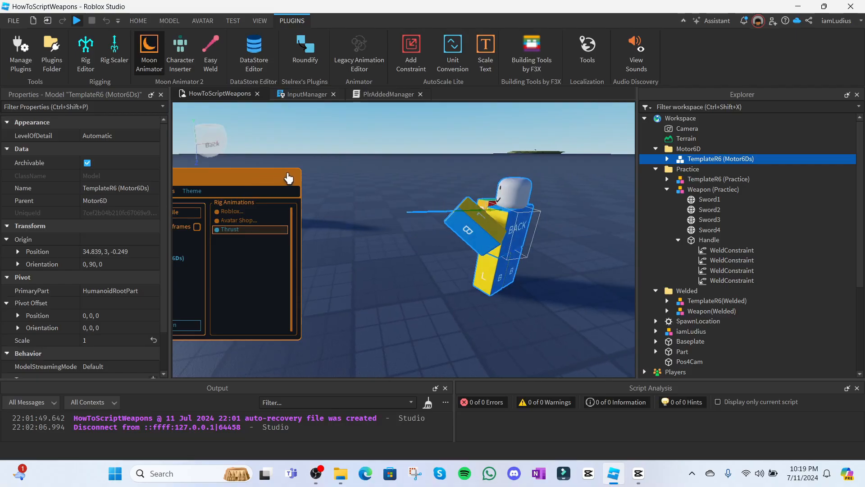
{"action": "left_click", "coordinate": [289, 178]}
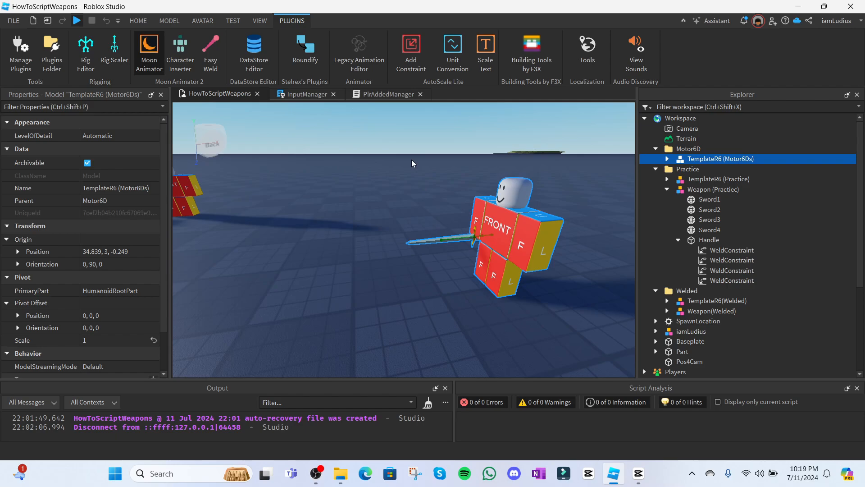
Focus the camera on the practice R6 character and collapse the other template folders.
{"action": "key", "text": "d"}
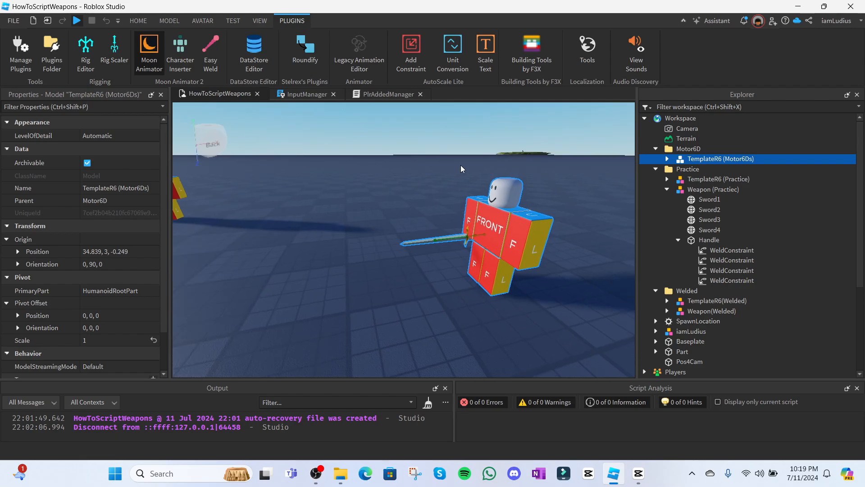
{"action": "right_click_drag", "start_coordinate": [413, 160], "coordinate": [460, 165]}
{"action": "left_click", "coordinate": [424, 204]}
{"action": "key", "text": "f"}
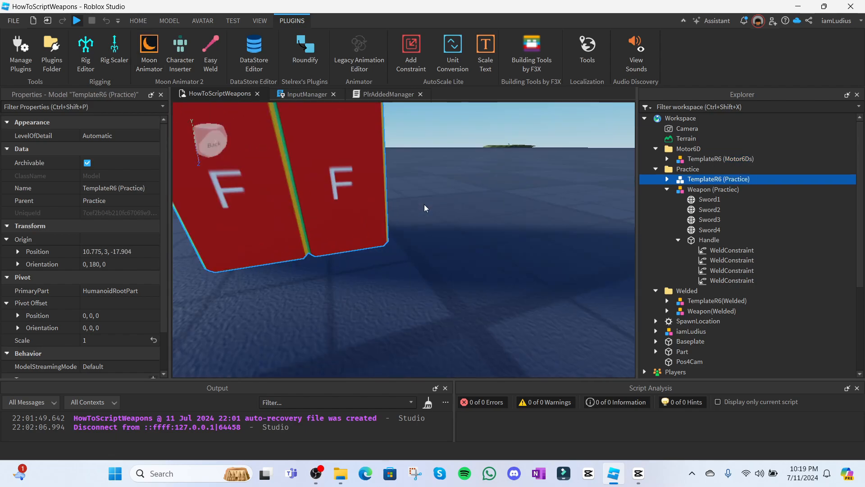
{"action": "right_click_drag", "start_coordinate": [422, 204], "coordinate": [513, 203]}
{"action": "left_click", "coordinate": [656, 148]}
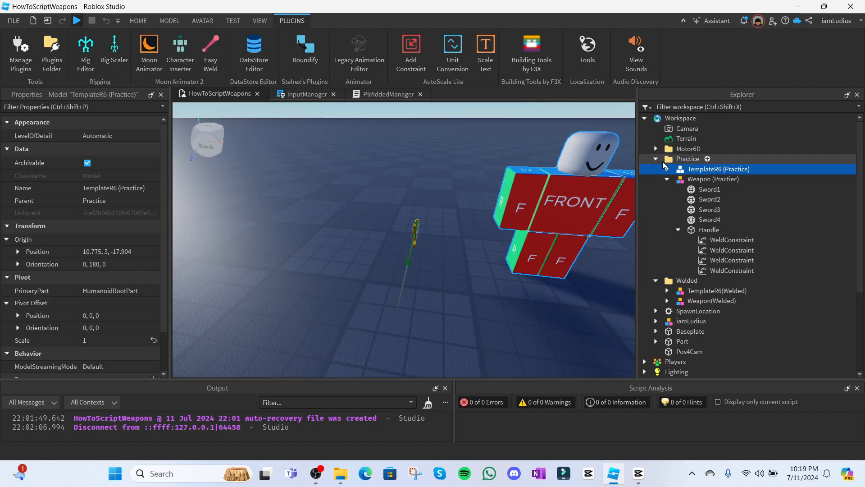
{"action": "left_click", "coordinate": [654, 280]}
{"action": "right_click_drag", "start_coordinate": [405, 183], "coordinate": [322, 162]}
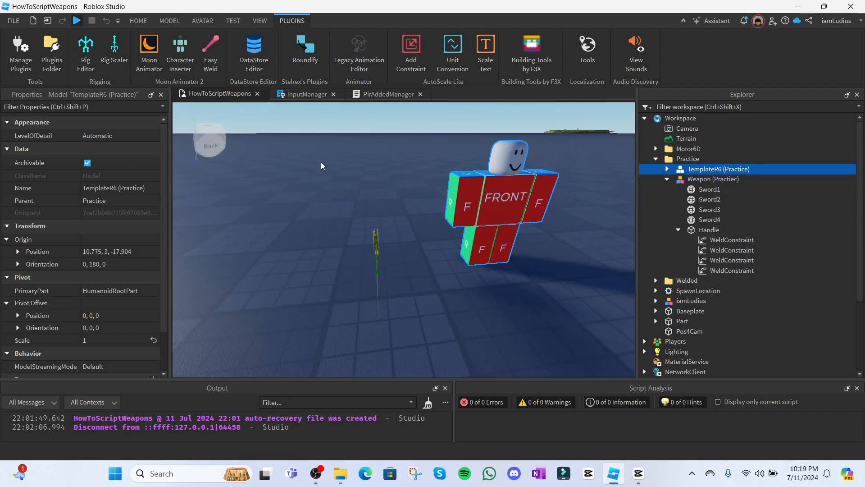
Paste a Motor6D into the sword's Handle and move the weapon model inside the practice character.
{"action": "left_click", "coordinate": [375, 253]}
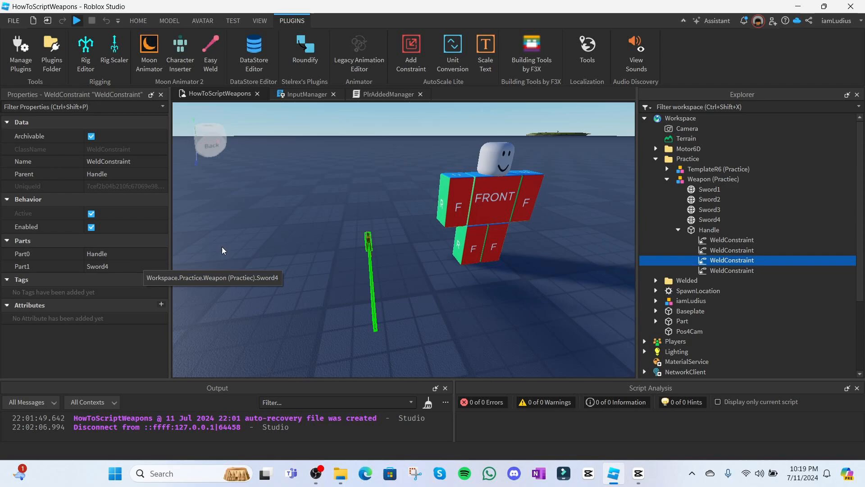
{"action": "key", "text": "ctrl+v"}
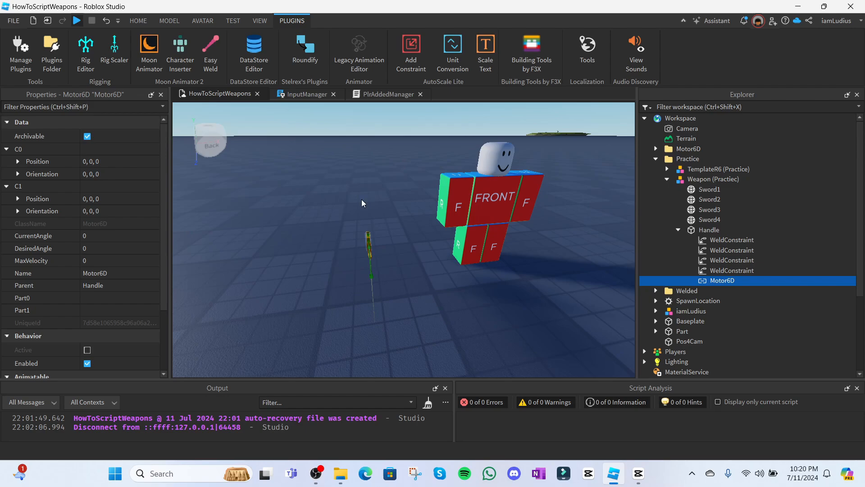
{"action": "left_click", "coordinate": [702, 179]}
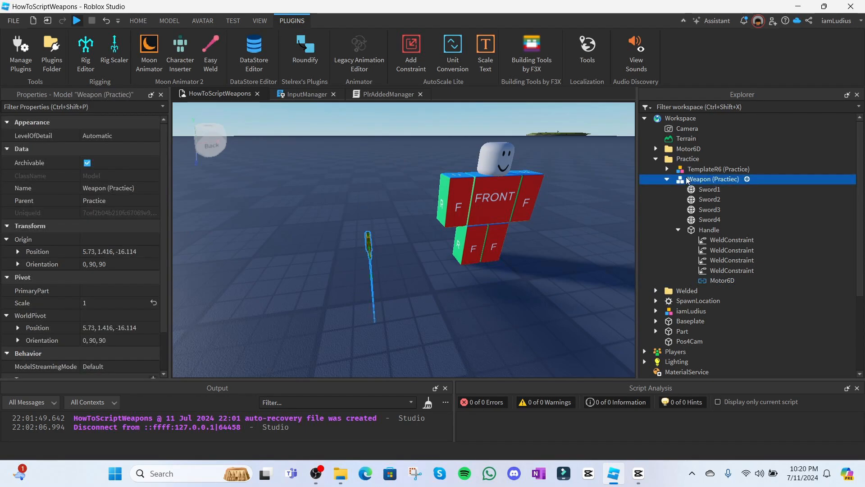
{"action": "left_click_drag", "start_coordinate": [686, 180], "coordinate": [715, 169]}
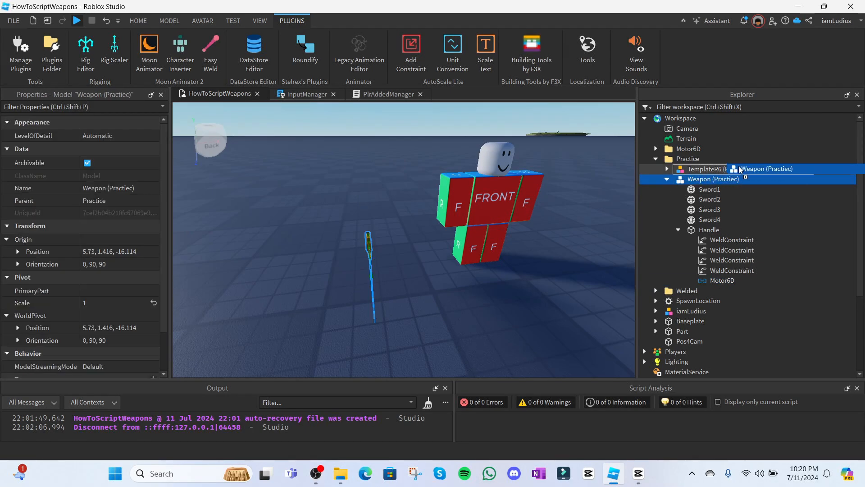
{"action": "left_click", "coordinate": [678, 219]}
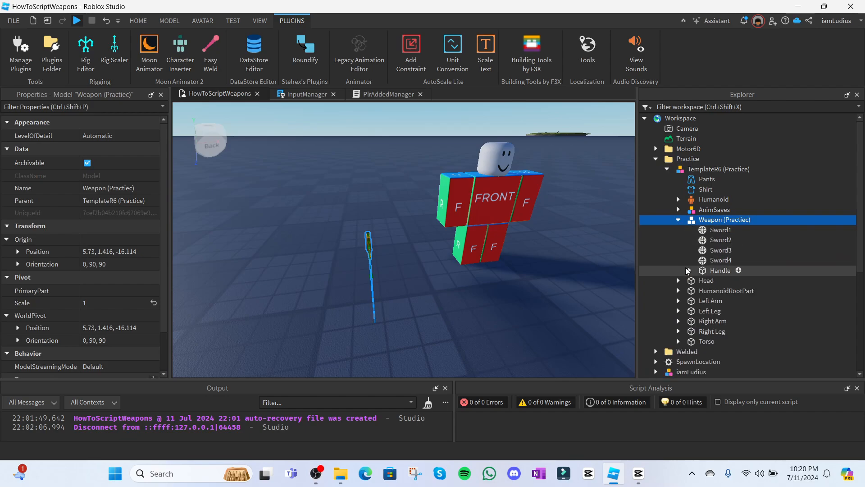
{"action": "left_click", "coordinate": [688, 270]}
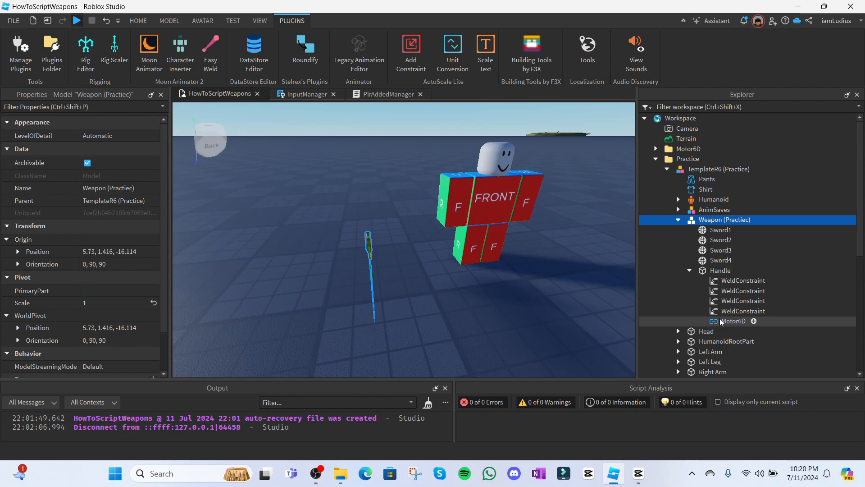
Set the Motor6D's Part0 to Right Arm and Part1 to the sword Handle.
{"action": "left_click", "coordinate": [733, 321]}
{"action": "left_click", "coordinate": [41, 298]}
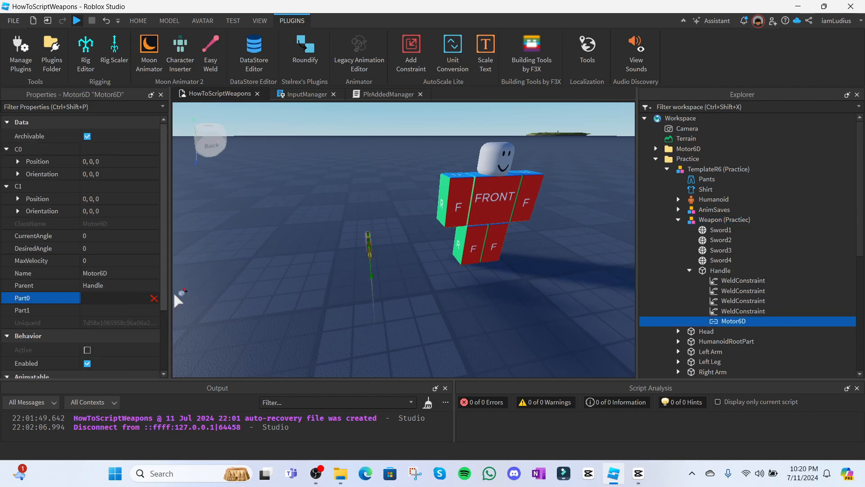
{"action": "scroll", "coordinate": [744, 270], "scroll_direction": "down", "scroll_amount": 3}
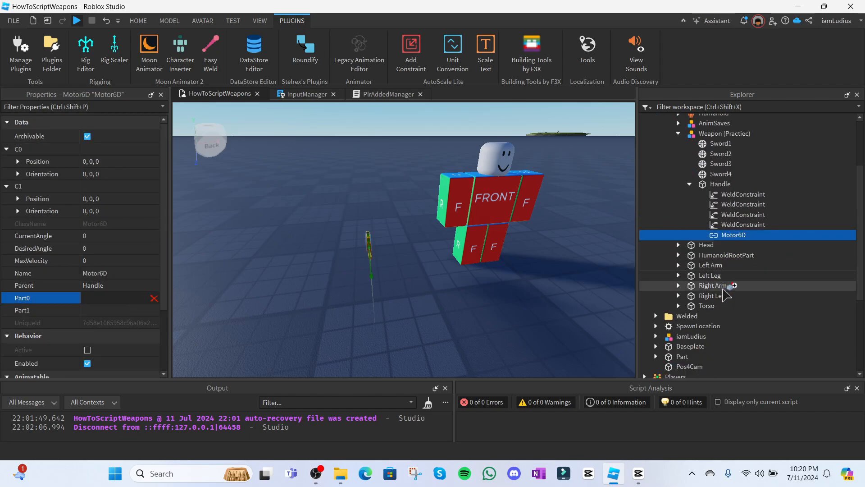
{"action": "left_click", "coordinate": [713, 286]}
{"action": "scroll", "coordinate": [724, 284], "scroll_direction": "up", "scroll_amount": 3}
{"action": "left_click", "coordinate": [40, 310]}
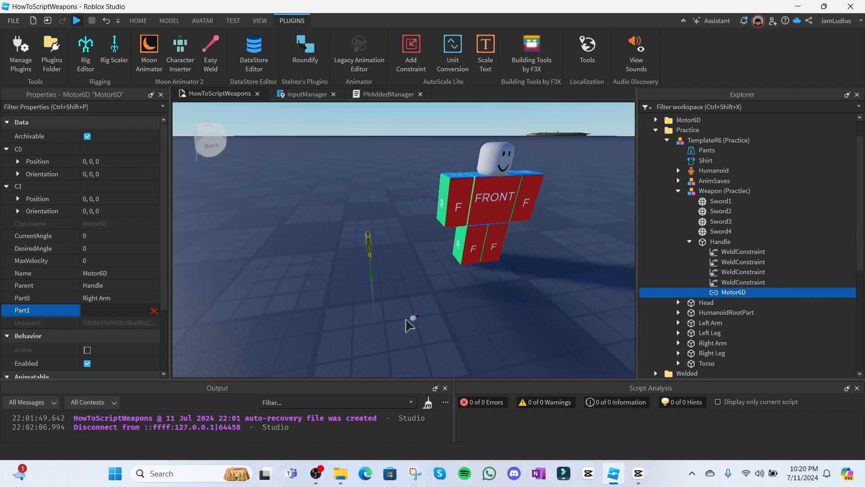
{"action": "left_click", "coordinate": [720, 241]}
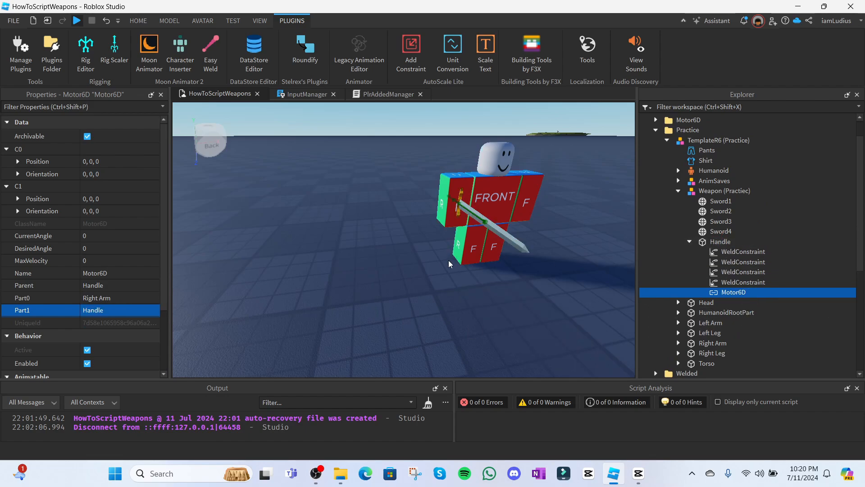
{"action": "right_click_drag", "start_coordinate": [464, 229], "coordinate": [469, 206]}
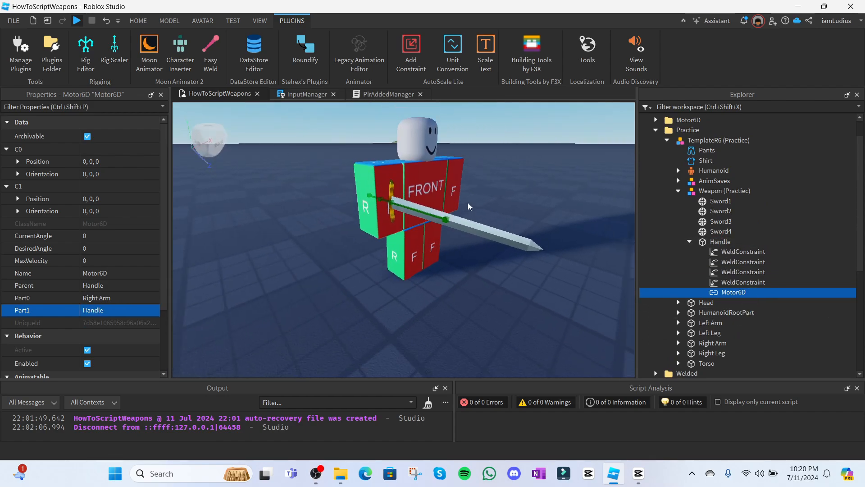
{"action": "scroll", "coordinate": [469, 207], "scroll_direction": "down", "scroll_amount": 2}
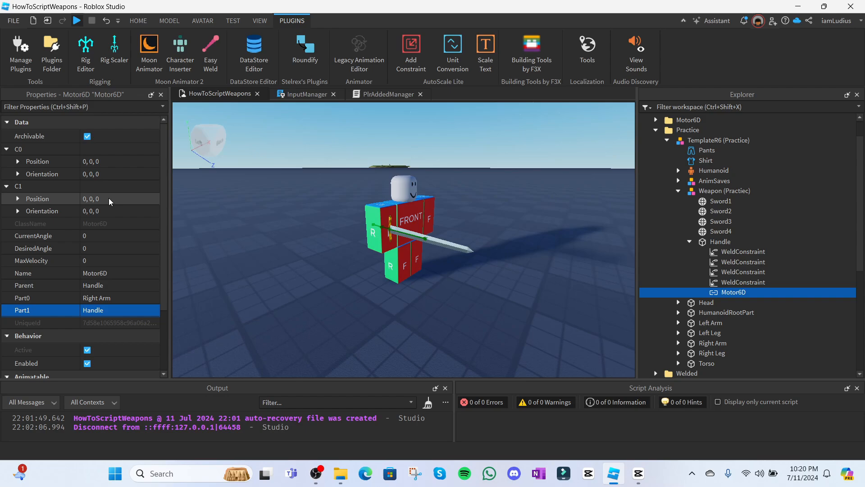
Set the Motor6D's C1 position to 0, 1, 0, test a 30, 30, 30 orientation, then reset it to 0, 0, 0.
{"action": "left_click", "coordinate": [110, 199]}
{"action": "type", "text": "0,1,0"}
{"action": "key", "text": "Return"}
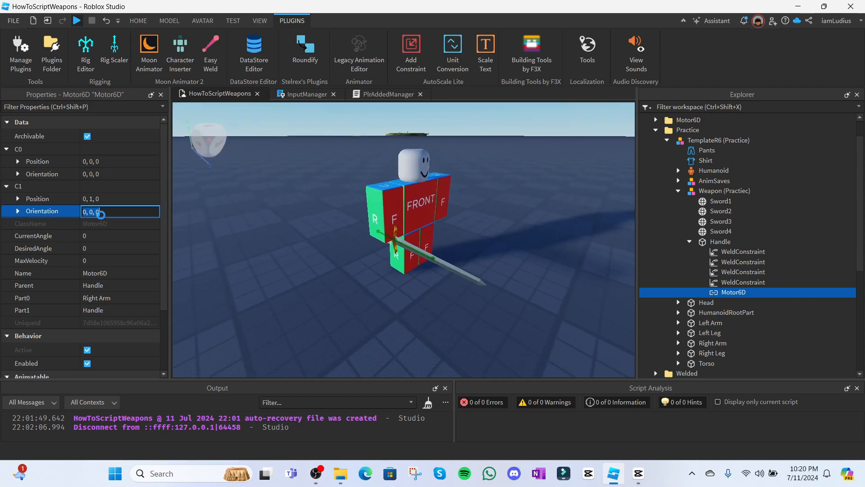
{"action": "left_click", "coordinate": [102, 211]}
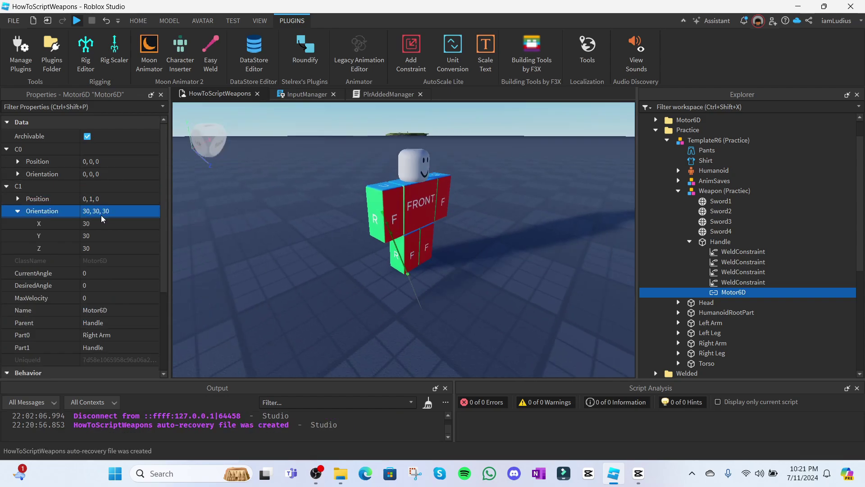
{"action": "type", "text": "30,30,30"}
{"action": "key", "text": "Return"}
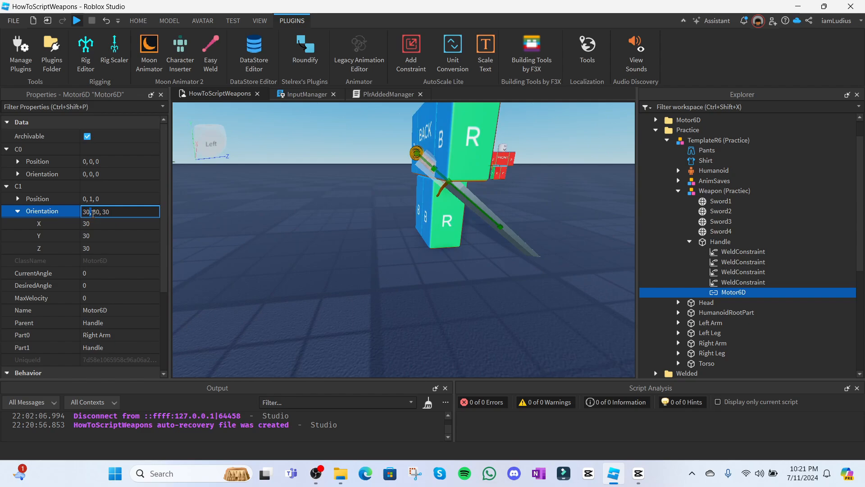
{"action": "type", "text": "0,0,0"}
{"action": "key", "text": "Return"}
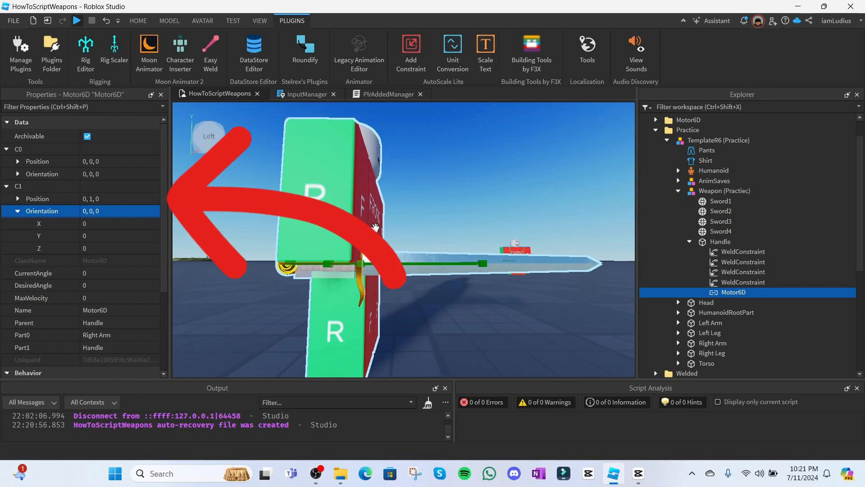
Preview the Thrust animation on the practice rig with the sword following the arm.
{"action": "right_click_drag", "start_coordinate": [375, 226], "coordinate": [544, 253]}
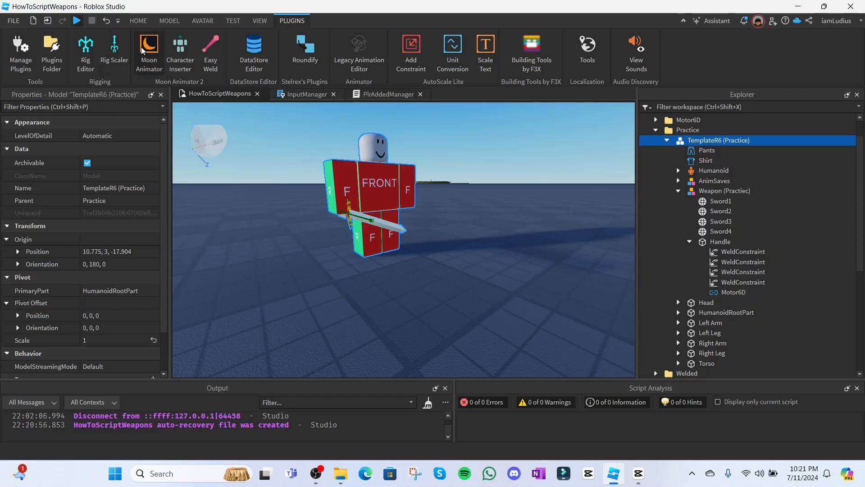
{"action": "left_click", "coordinate": [149, 50]}
{"action": "left_click_drag", "start_coordinate": [379, 175], "coordinate": [344, 216]}
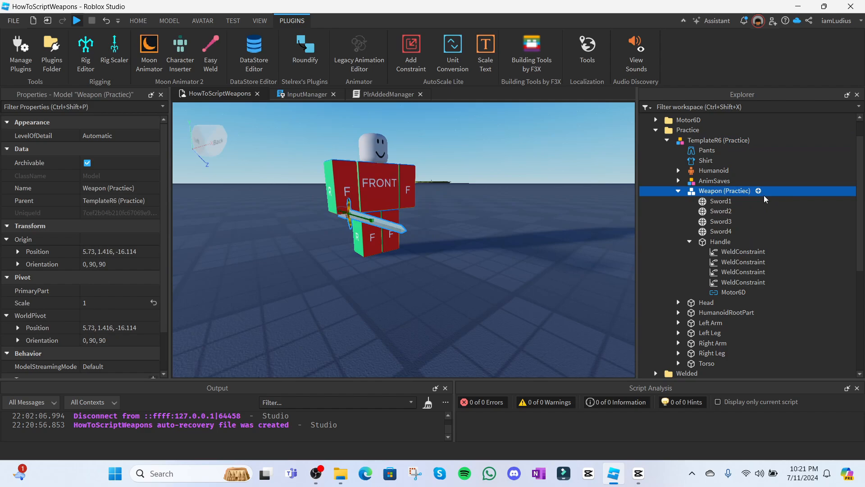
Insert a CFrameValue named Value into the practice weapon model.
{"action": "left_click", "coordinate": [758, 191]}
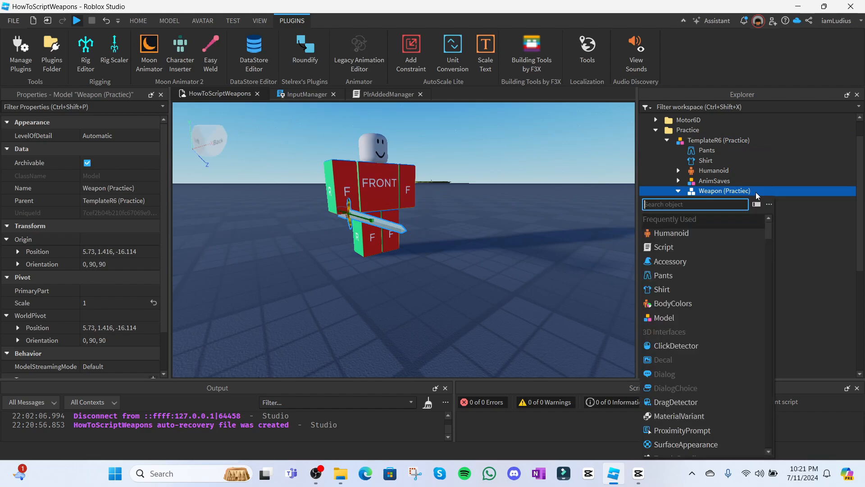
{"action": "type", "text": "cfr"}
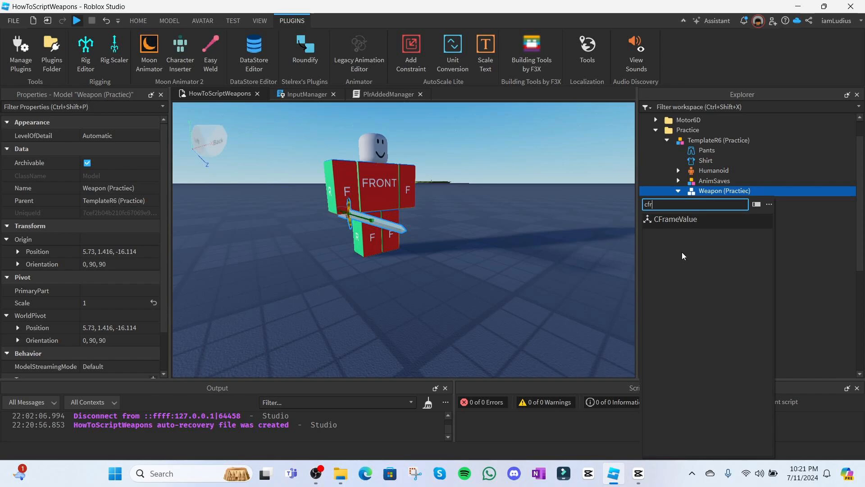
{"action": "left_click", "coordinate": [709, 222]}
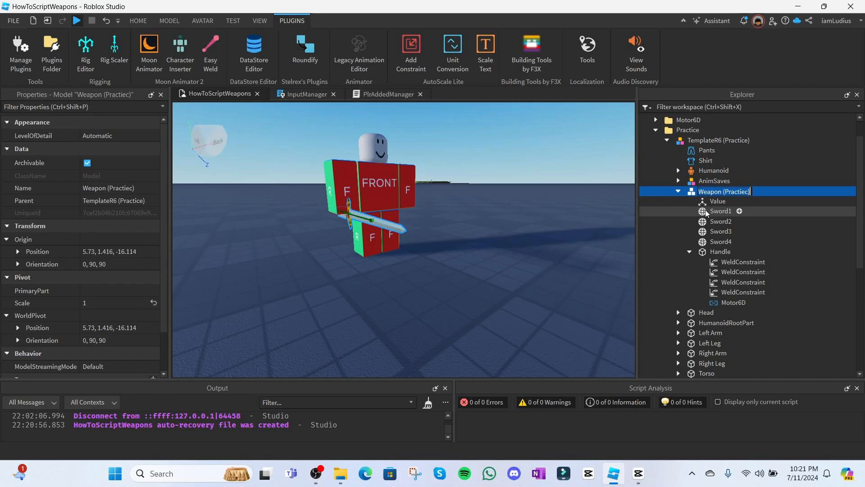
{"action": "left_click", "coordinate": [713, 202]}
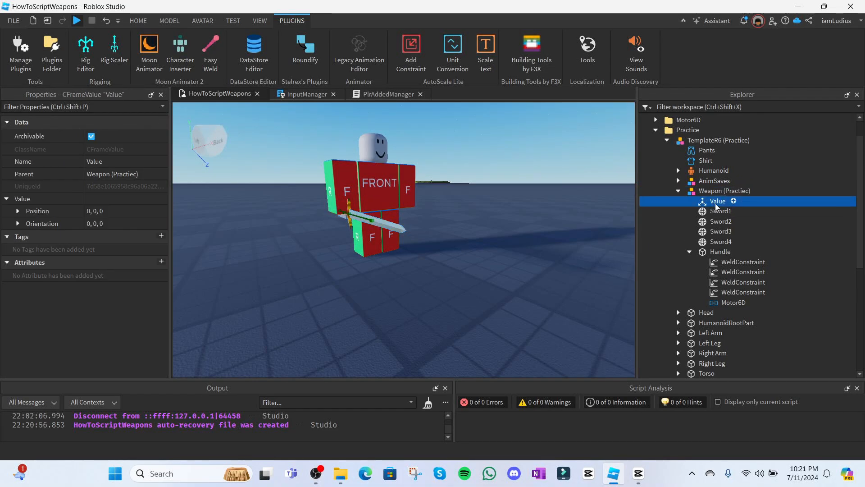
Copy the Motor6D's 0, 1, 0 C1 position into the Value's stored CFrame.
{"action": "left_click", "coordinate": [733, 302]}
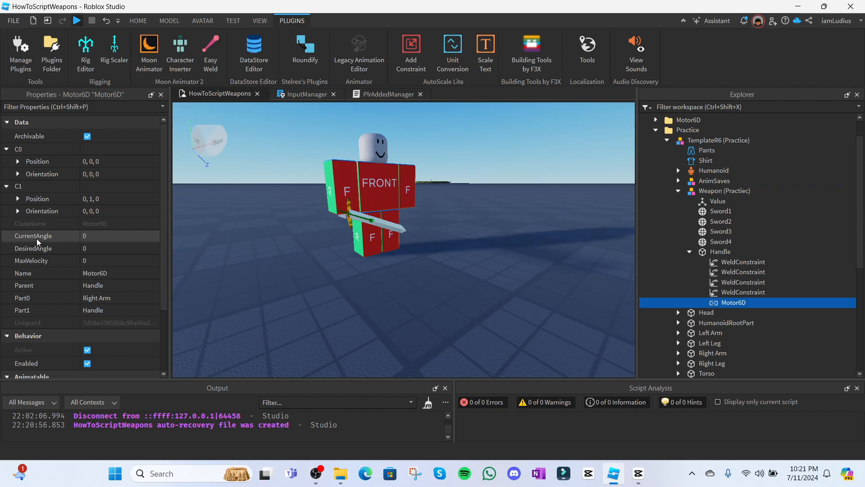
{"action": "left_click", "coordinate": [115, 199]}
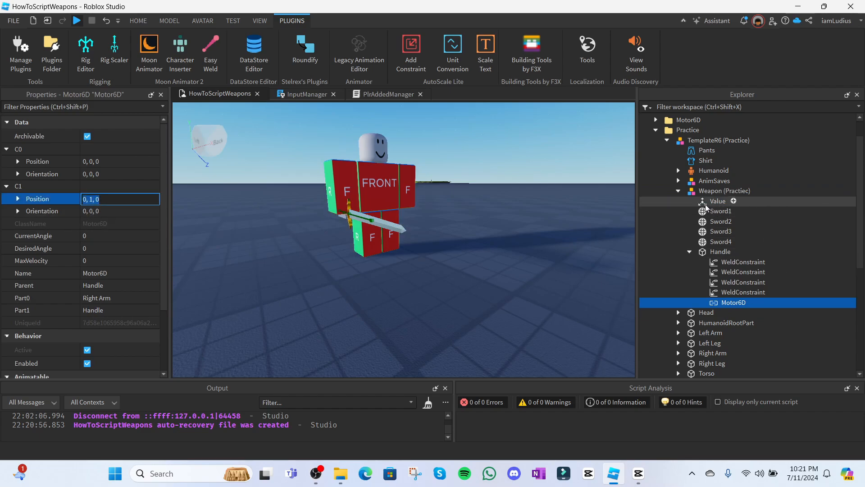
{"action": "left_click", "coordinate": [718, 200]}
{"action": "left_click", "coordinate": [95, 211]}
{"action": "type", "text": "0, 1, 0"}
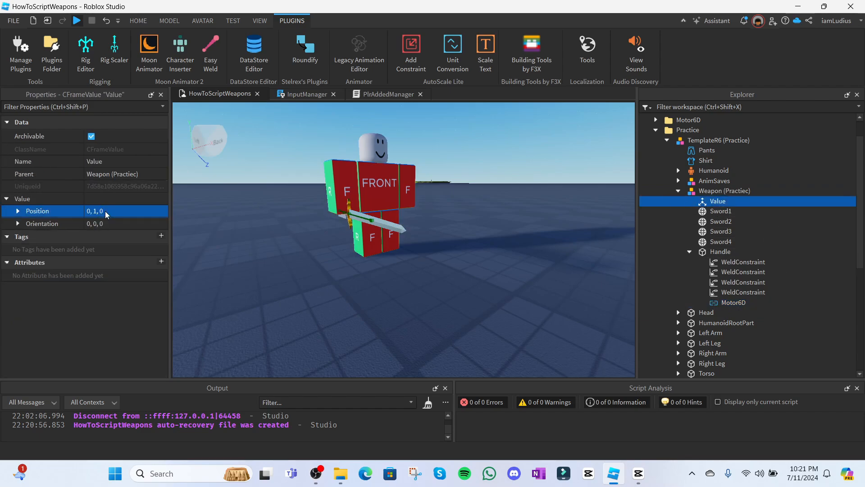
Check the Weapon model in ReplicatedStorage and expand ServerScriptService to reach PlrAddedManager.
{"action": "left_click", "coordinate": [724, 191]}
{"action": "left_click", "coordinate": [687, 290]}
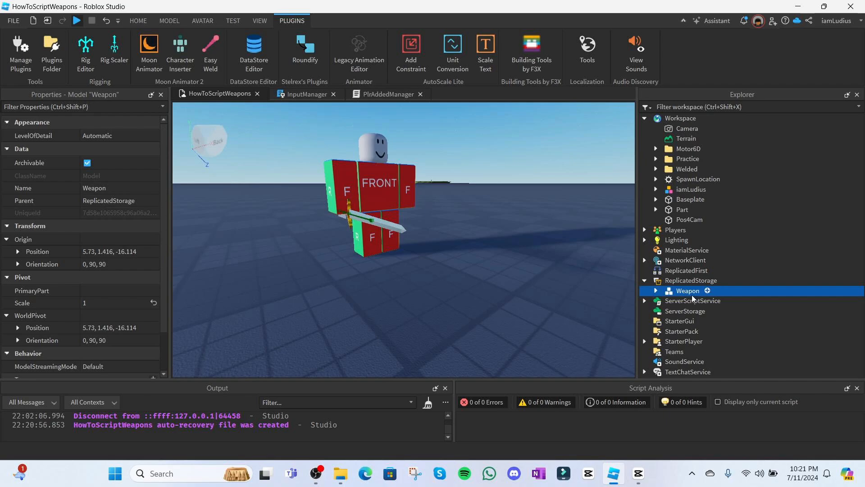
{"action": "left_click", "coordinate": [644, 301]}
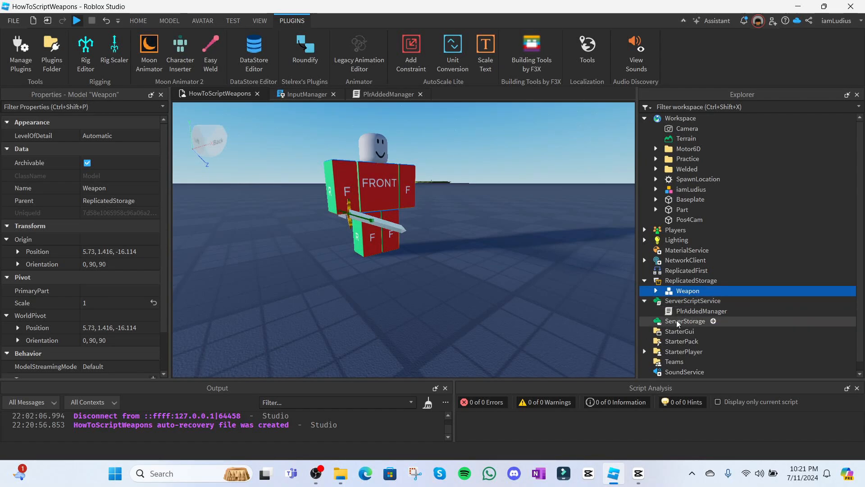
{"action": "double_click", "coordinate": [703, 311]}
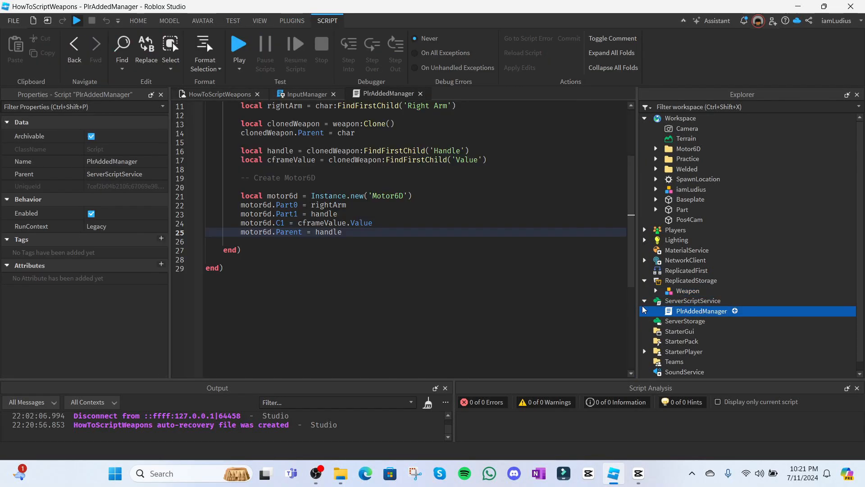
{"action": "scroll", "coordinate": [635, 226], "scroll_direction": "up", "scroll_amount": 3}
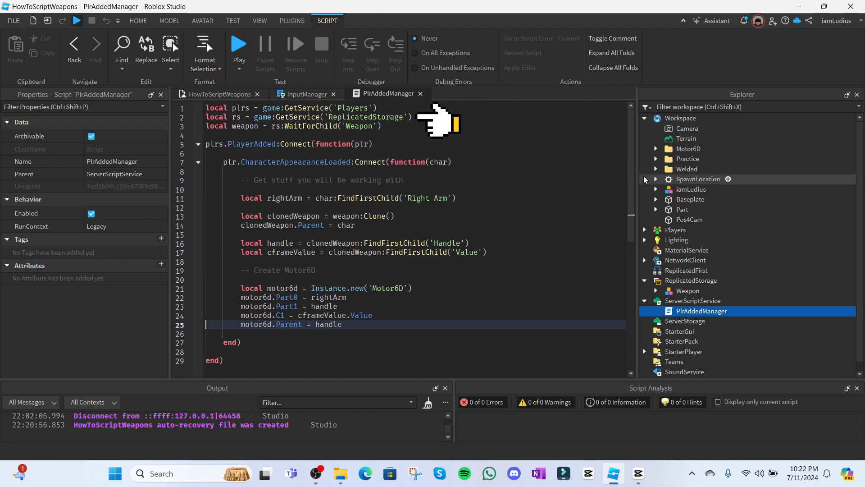
{"action": "mouse_move", "coordinate": [690, 280]}
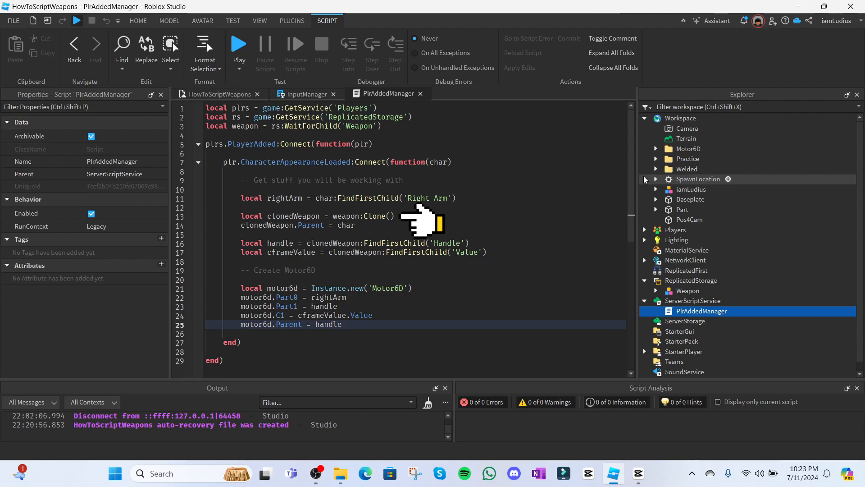
{"action": "left_click", "coordinate": [688, 291]}
{"action": "left_click", "coordinate": [655, 291]}
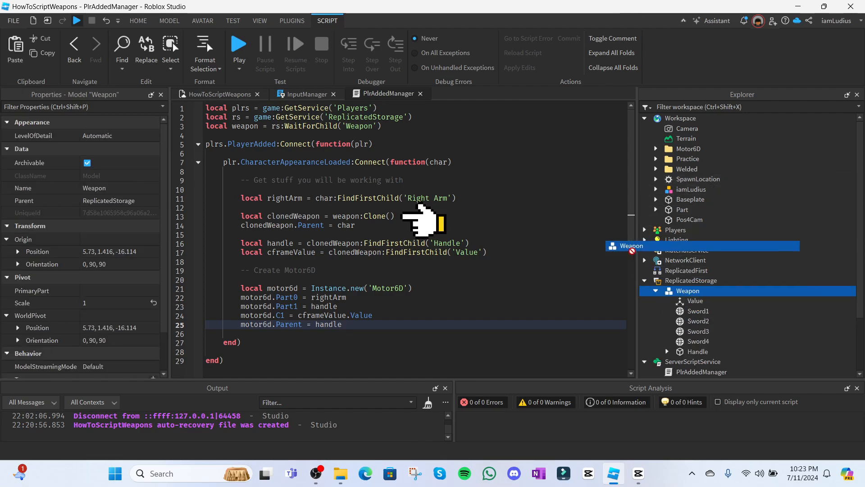
{"action": "mouse_move", "coordinate": [687, 291]}
{"action": "left_mouse_down"}
{"action": "mouse_move", "coordinate": [711, 135]}
{"action": "mouse_move", "coordinate": [683, 118]}
{"action": "left_mouse_up"}
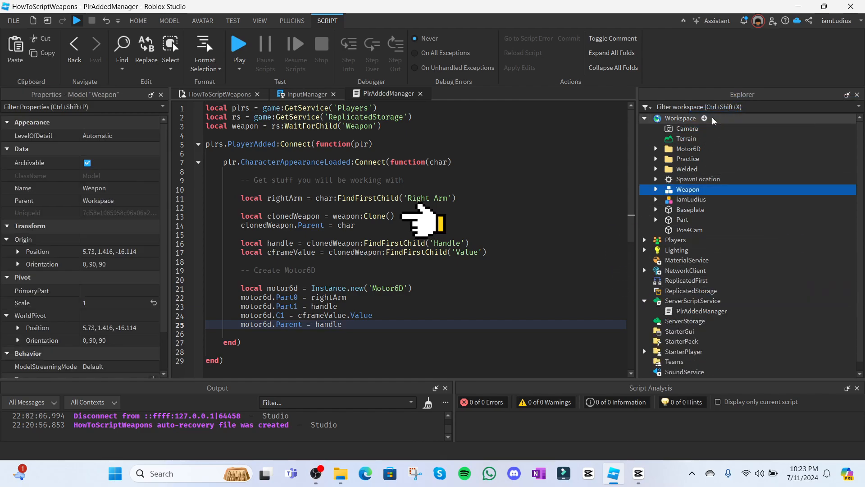
{"action": "left_click_drag", "start_coordinate": [688, 189], "coordinate": [691, 280]}
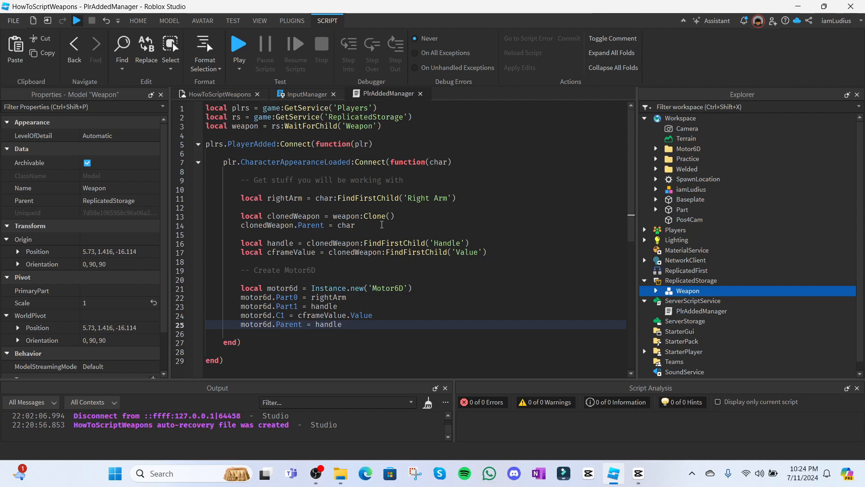
Expand the Weapon model in ReplicatedStorage and check its Value offset before playtesting.
{"action": "left_click", "coordinate": [656, 291]}
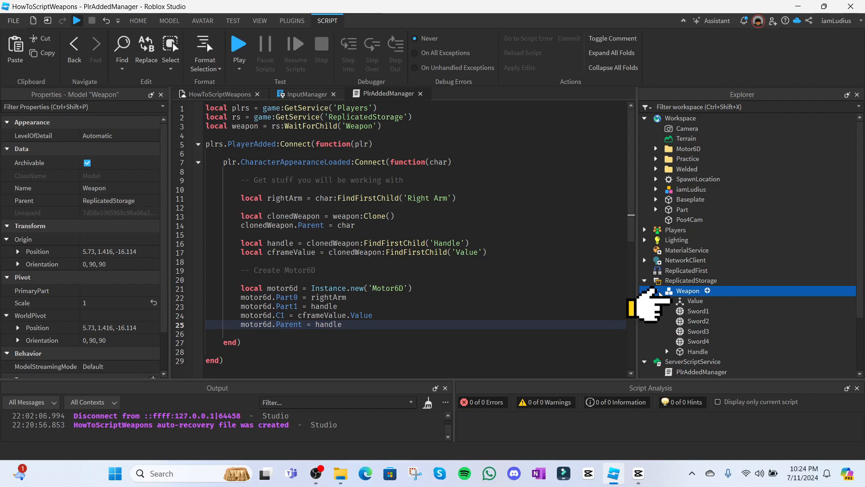
{"action": "left_click", "coordinate": [693, 301]}
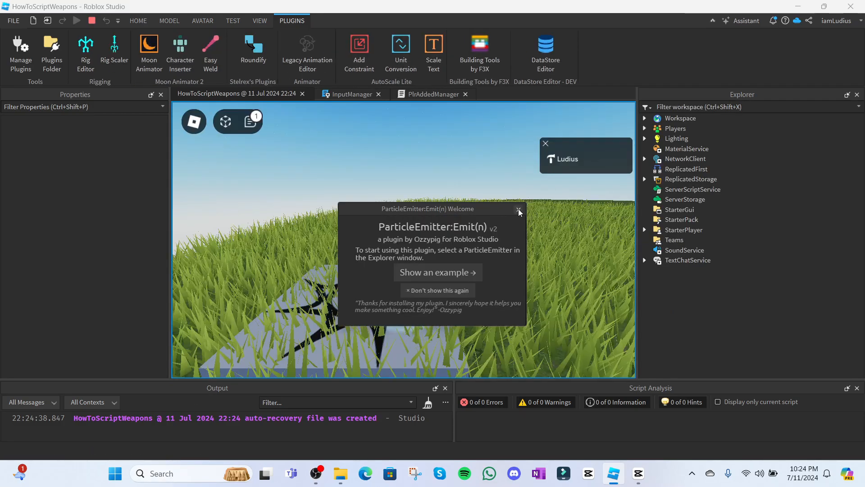
Dismiss the ParticleEmitter welcome popup and orbit to face the spawned avatar holding the sword.
{"action": "left_click", "coordinate": [519, 212]}
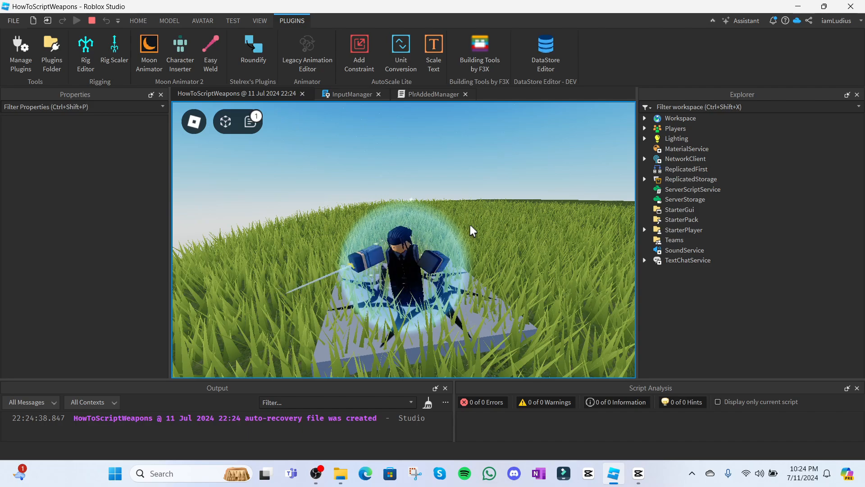
{"action": "right_click_drag", "start_coordinate": [469, 222], "coordinate": [458, 255]}
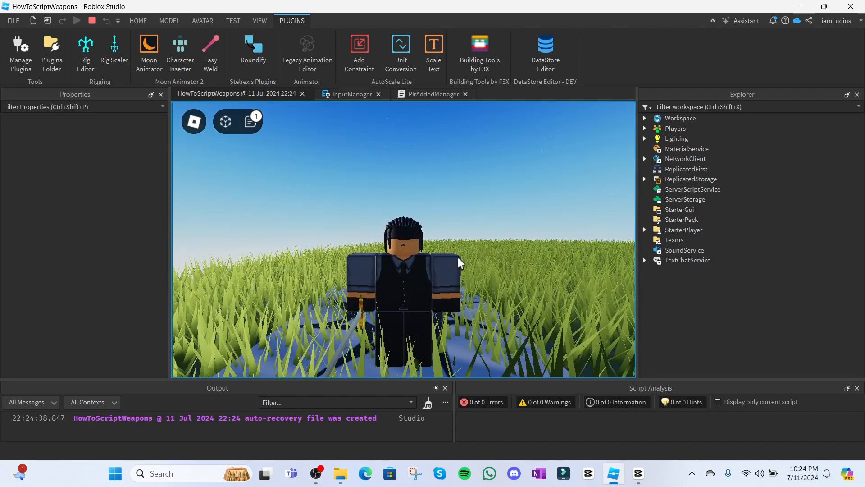